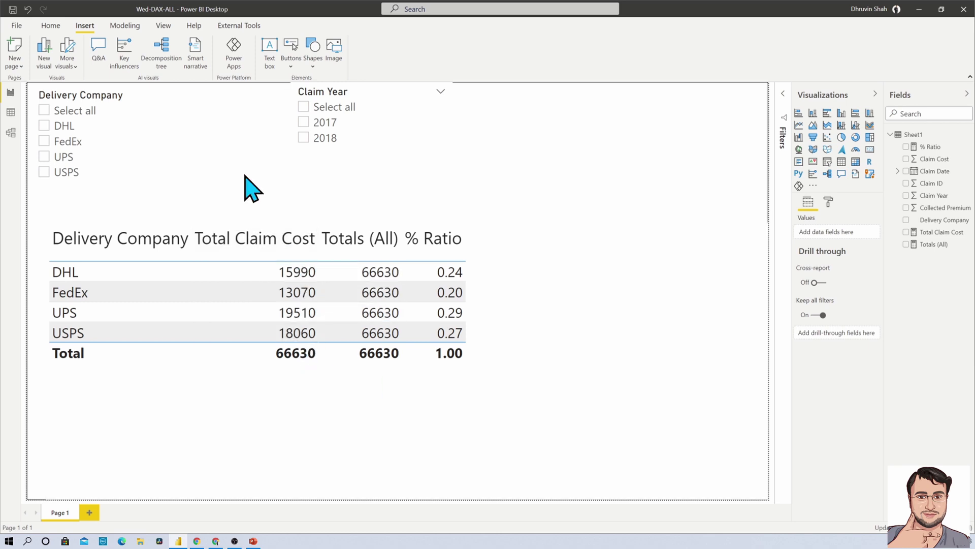
# Filter the table to DHL and FedEx to compare totals, then untick both so all companies show again
pyautogui.click(44, 126)
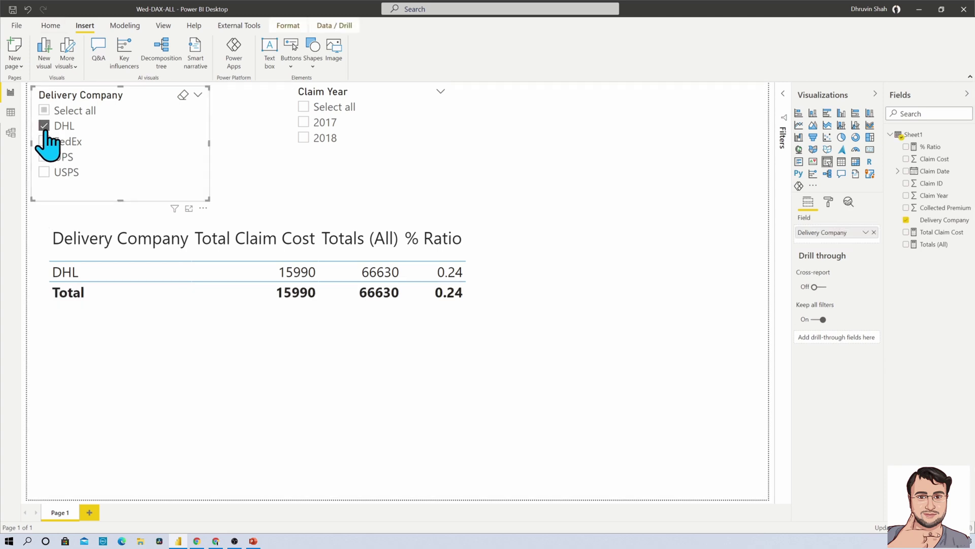
pyautogui.click(44, 141)
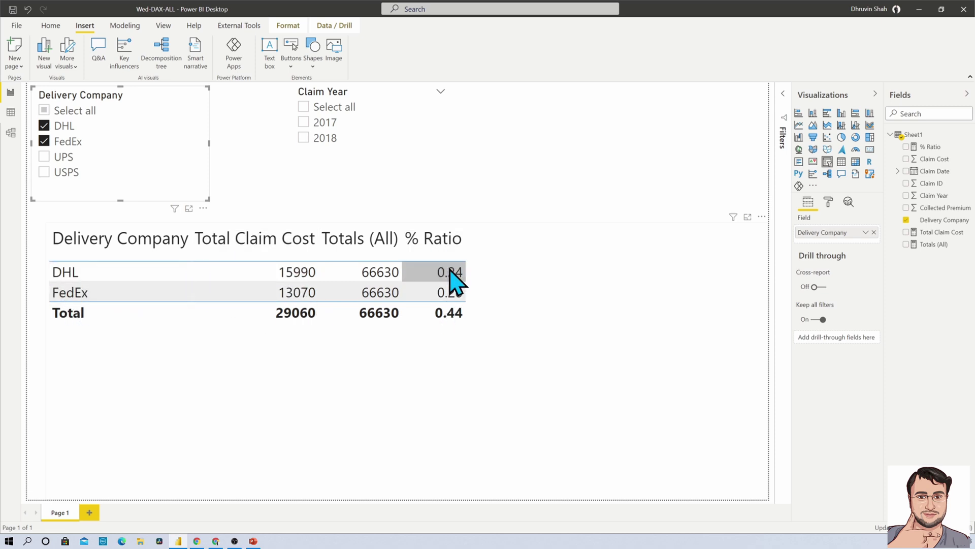
pyautogui.click(60, 127)
pyautogui.click(60, 144)
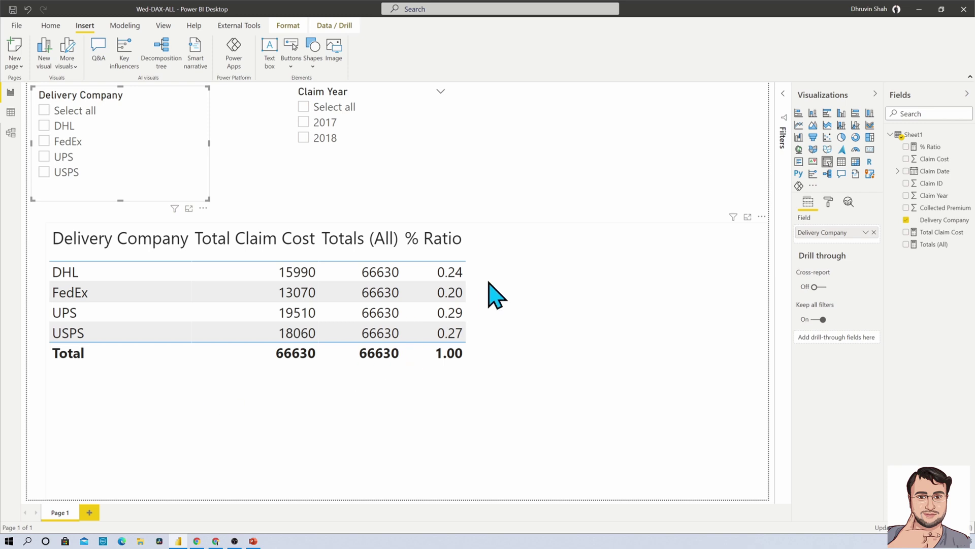
# Start the measure 'total cost (all selected)' with CALCULATE wrapping a SUM function
pyautogui.rightClick(924, 137)
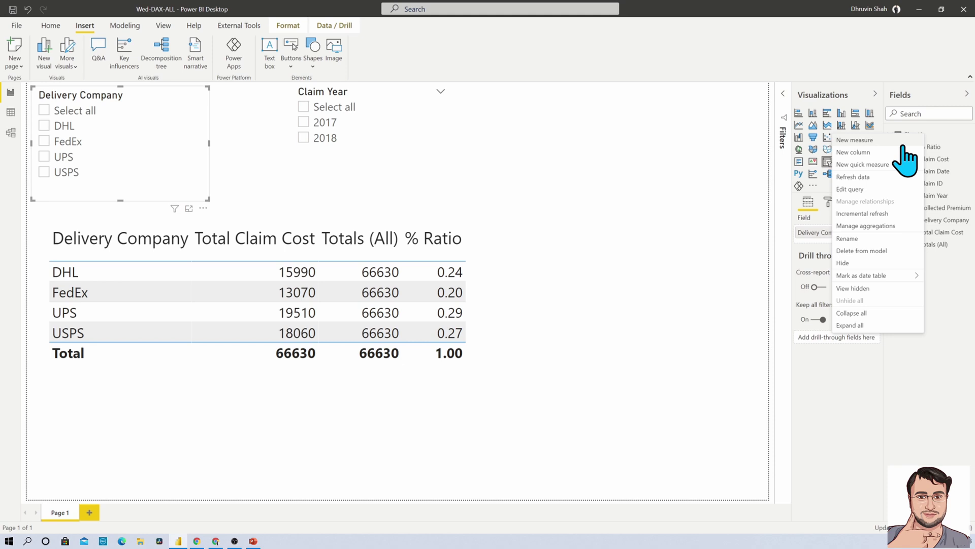
pyautogui.press('Escape')
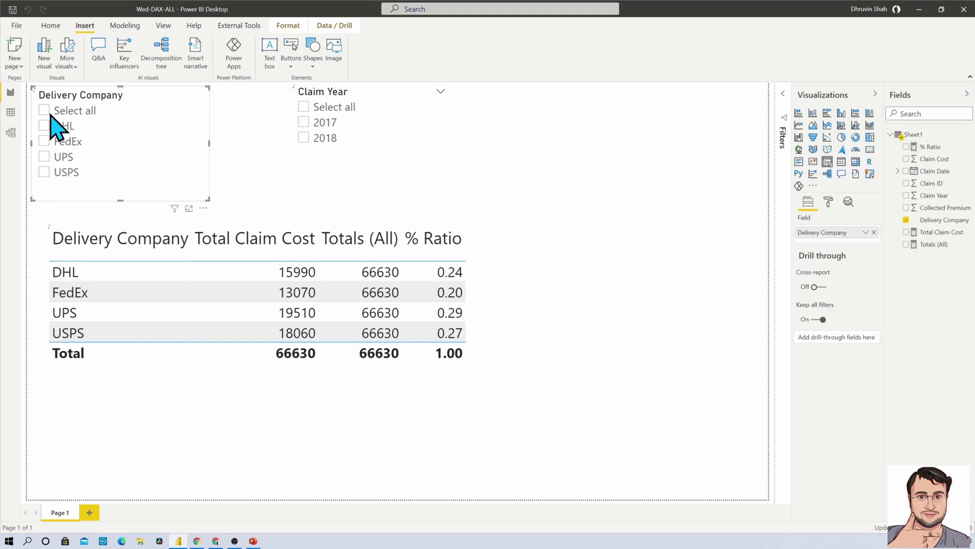
pyautogui.write('total cos')
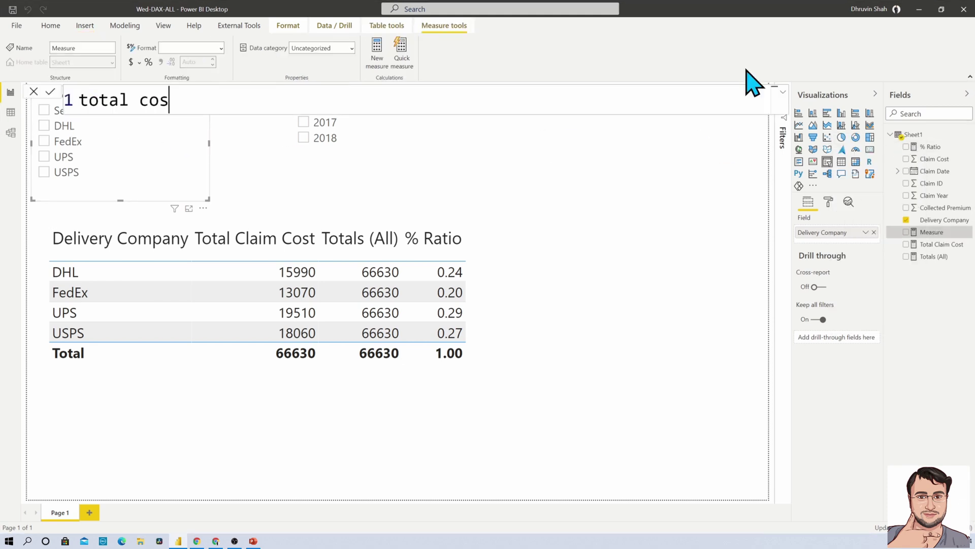
pyautogui.write('t (all s')
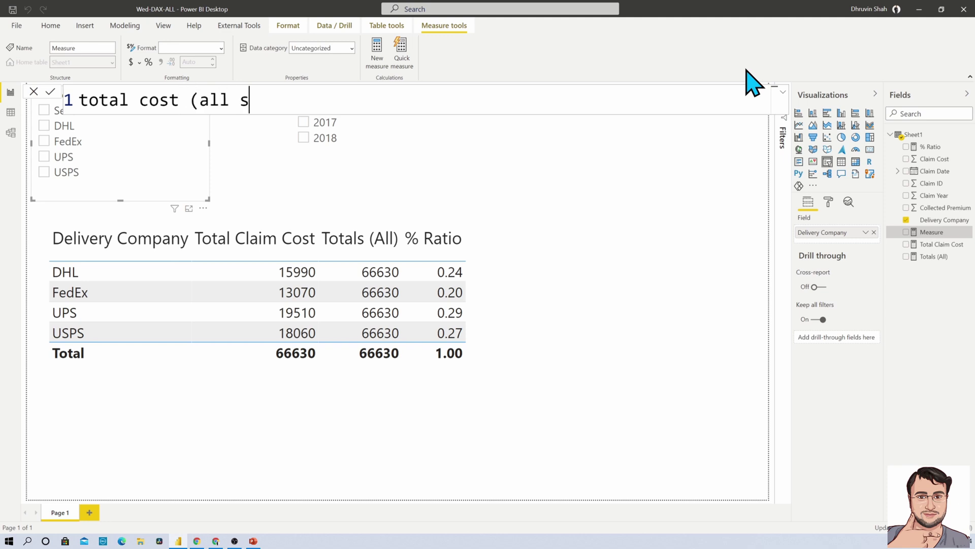
pyautogui.write('elected) = C')
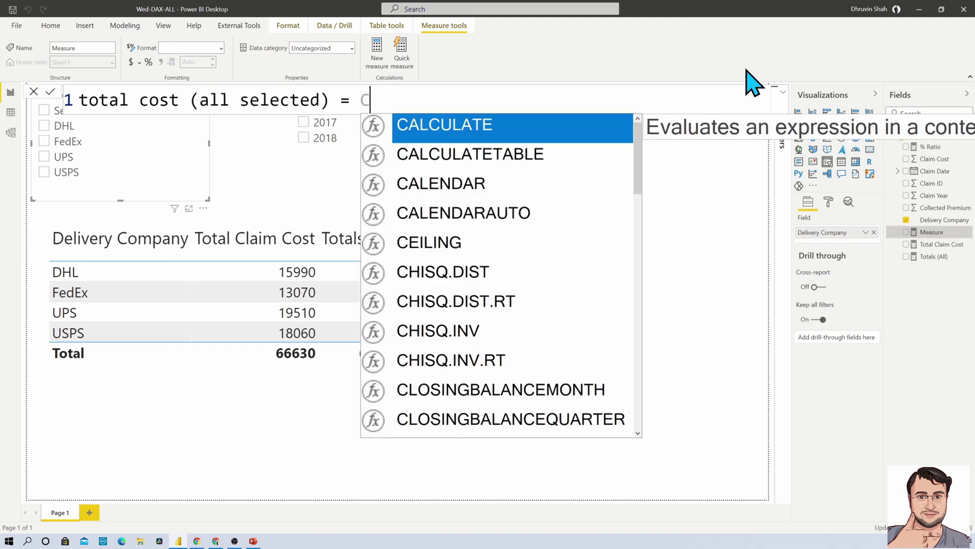
pyautogui.write('al')
pyautogui.press('Tab')
pyautogui.write('sum')
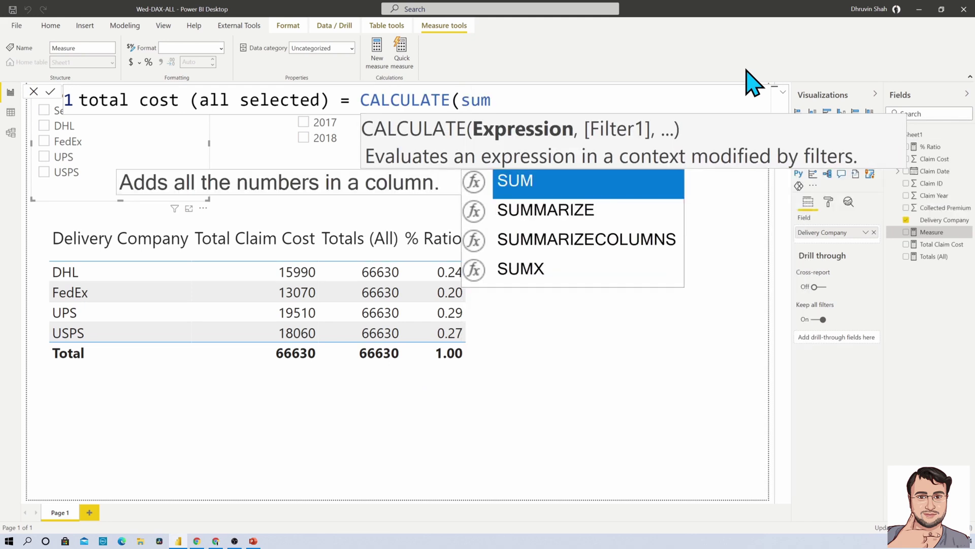
pyautogui.press('Tab')
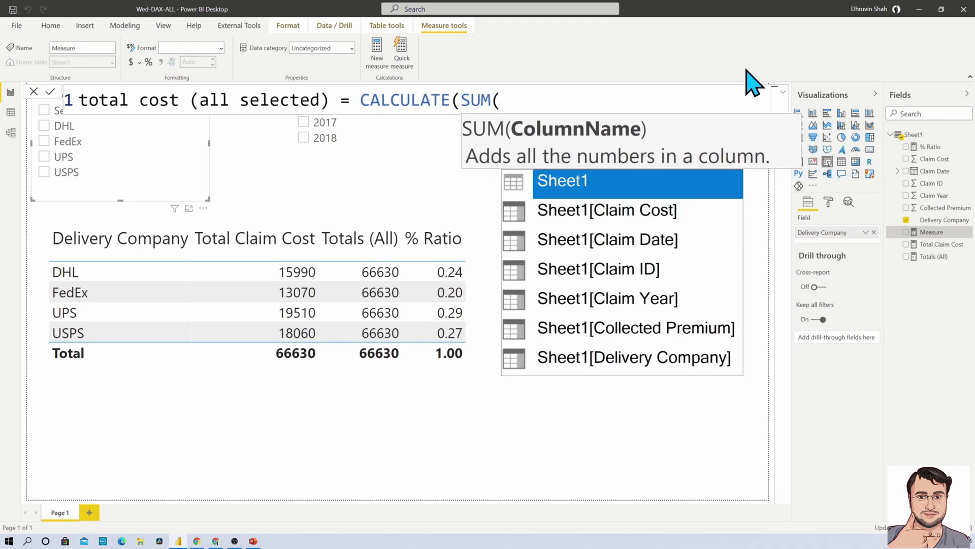
# Complete the formula with Sheet1[Claim Cost] and ALLSELECTED(Sheet1), then commit the measure
pyautogui.press('Down')
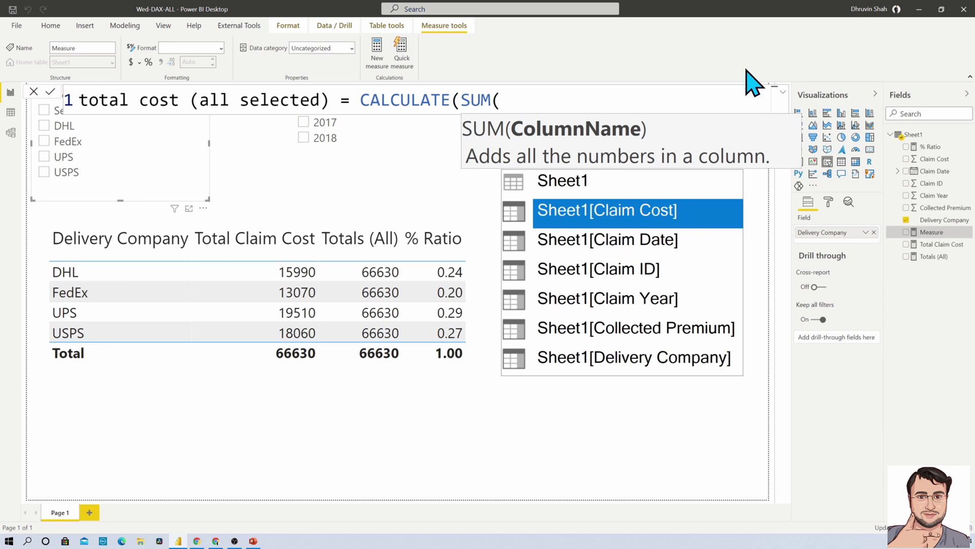
pyautogui.press('Tab')
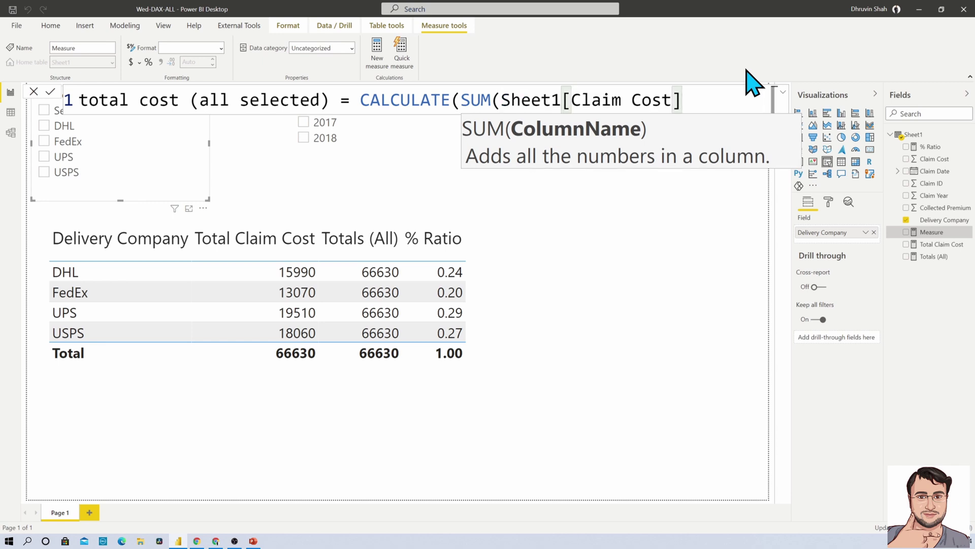
pyautogui.write('),')
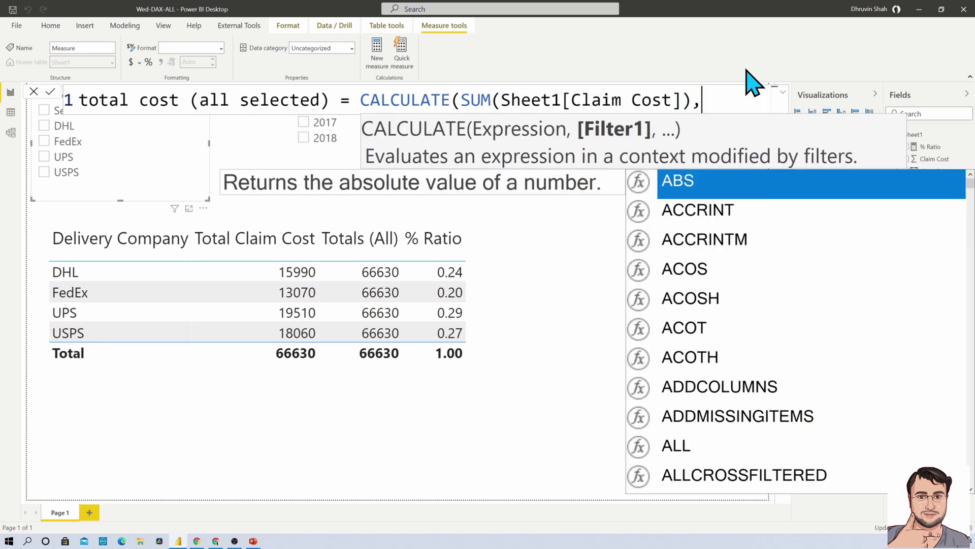
pyautogui.write('all')
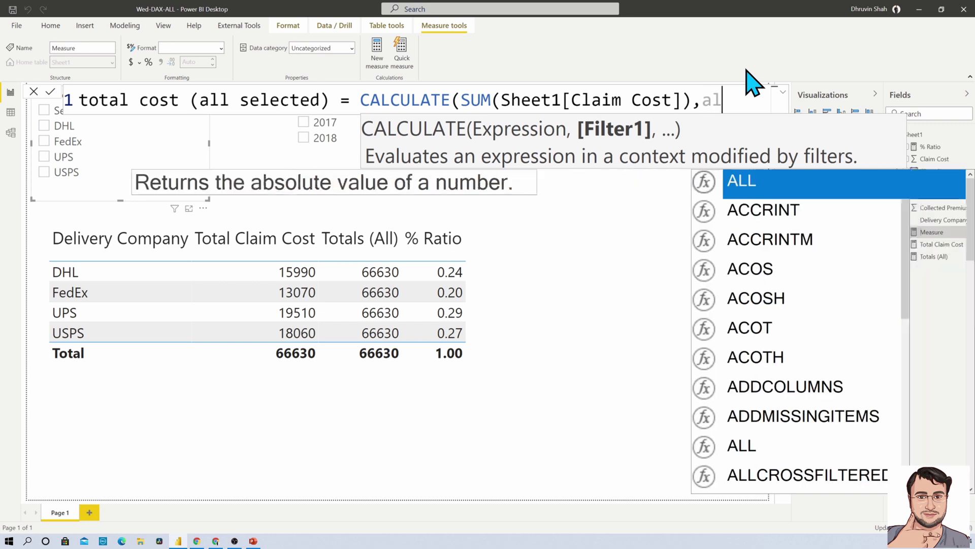
pyautogui.press('Down')
pyautogui.press('Down')
pyautogui.press('Down')
pyautogui.press('Down')
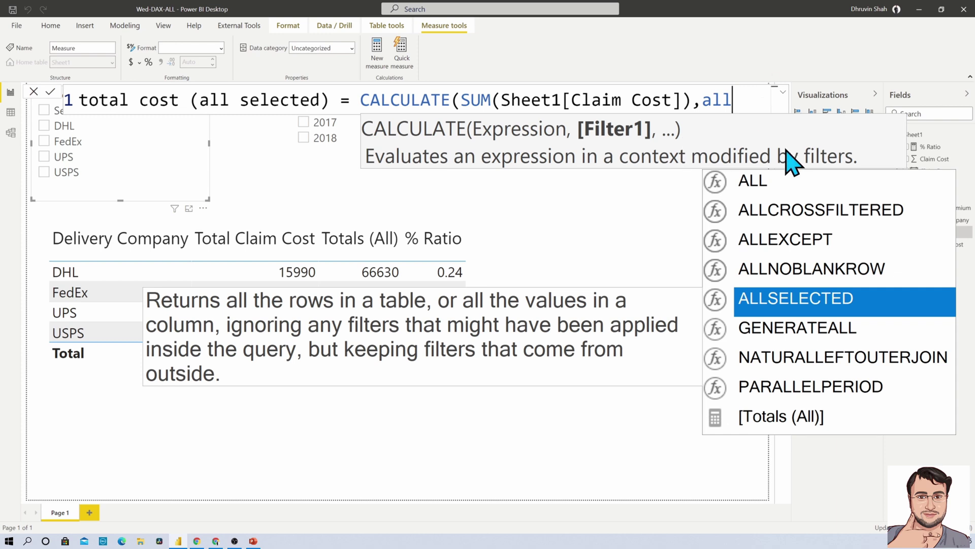
pyautogui.press('Tab')
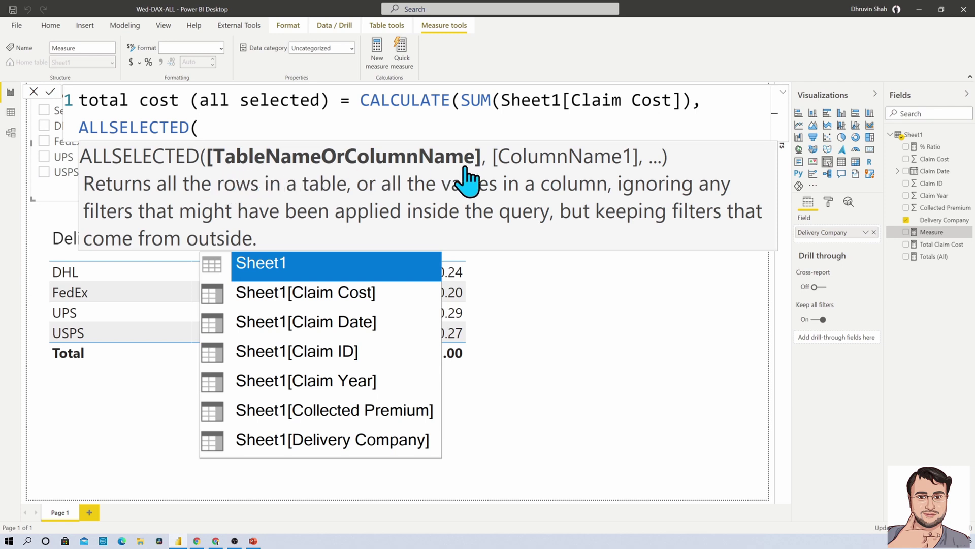
pyautogui.press('Tab')
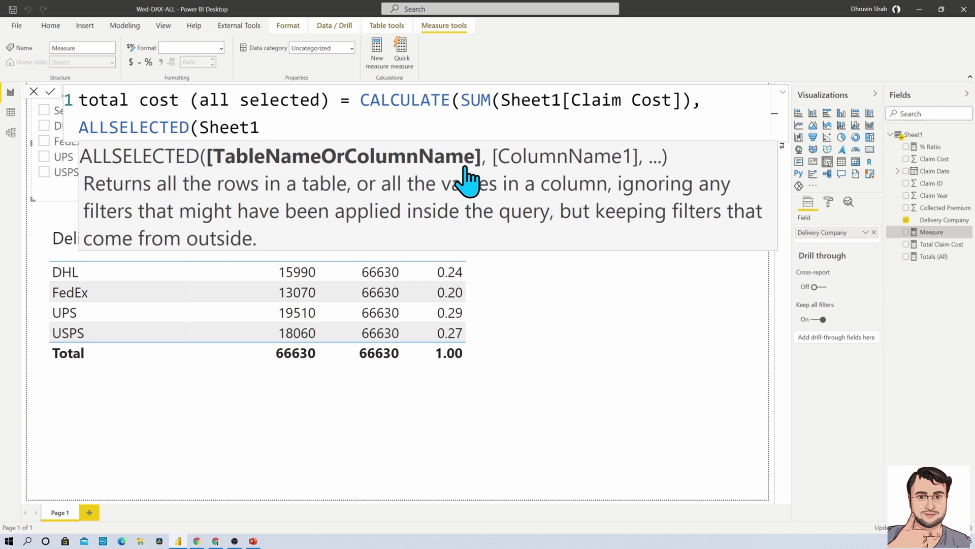
pyautogui.write('))')
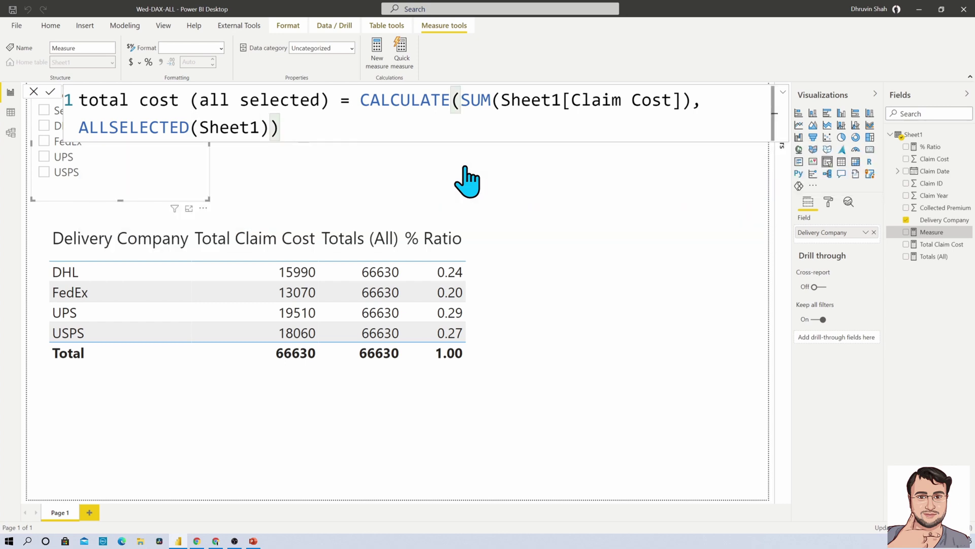
pyautogui.press('Return')
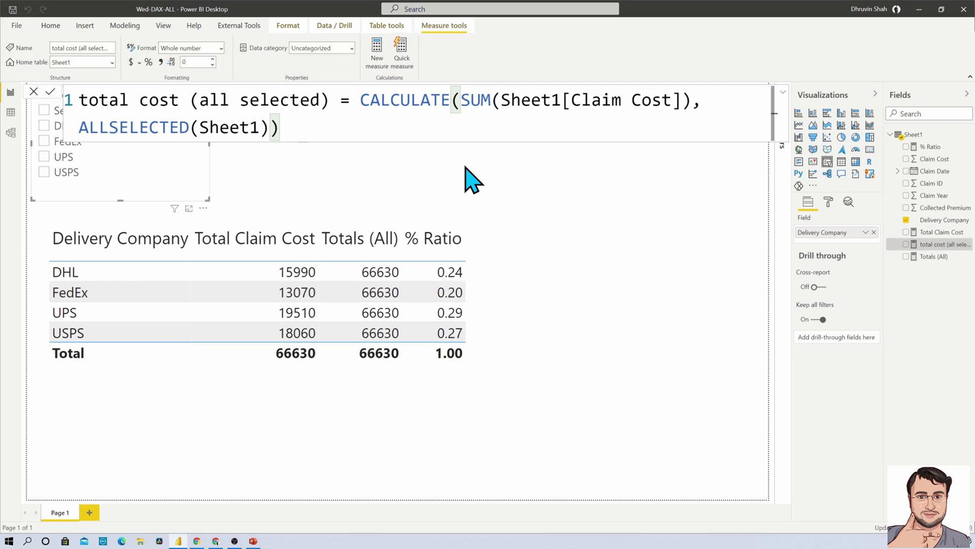
# Add 'total cost (all selected)' to the report table, showing 66630 for every company
pyautogui.click(516, 277)
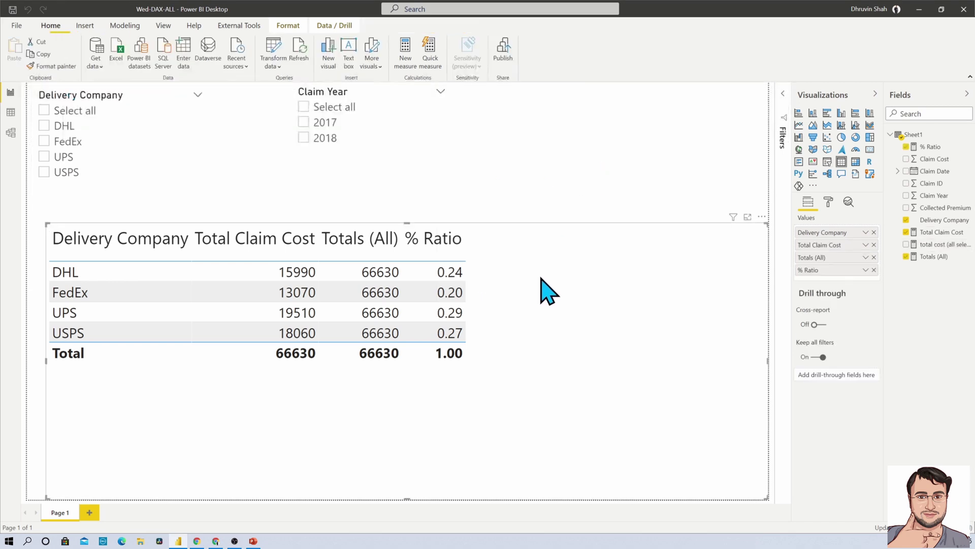
pyautogui.click(907, 245)
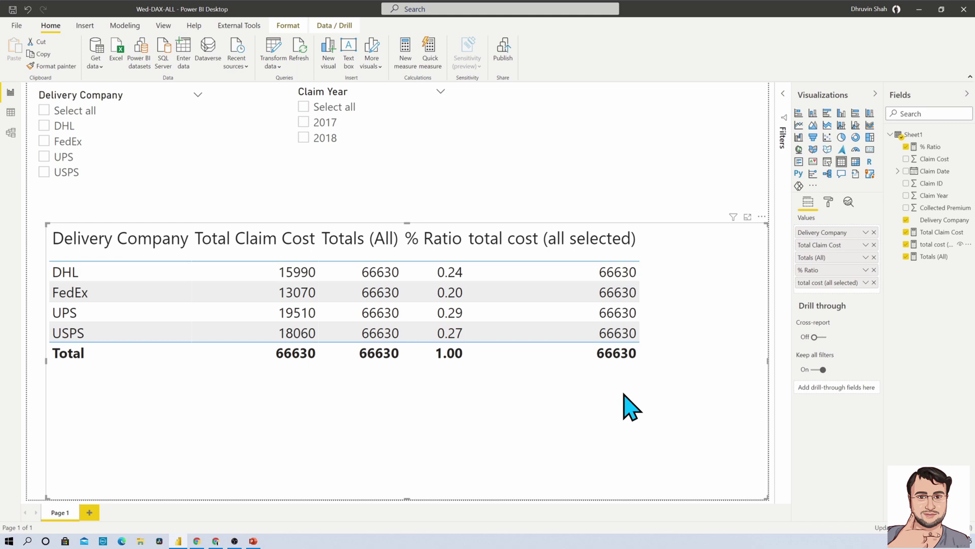
# Tick DHL, FedEx, UPS and USPS in turn in the Delivery Company slicer, ending at 66630
pyautogui.click(56, 128)
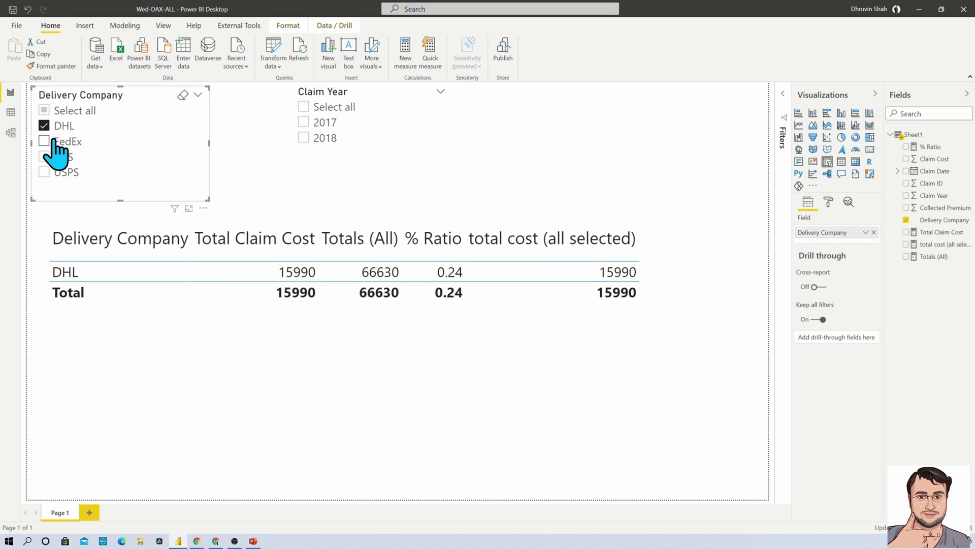
pyautogui.click(52, 141)
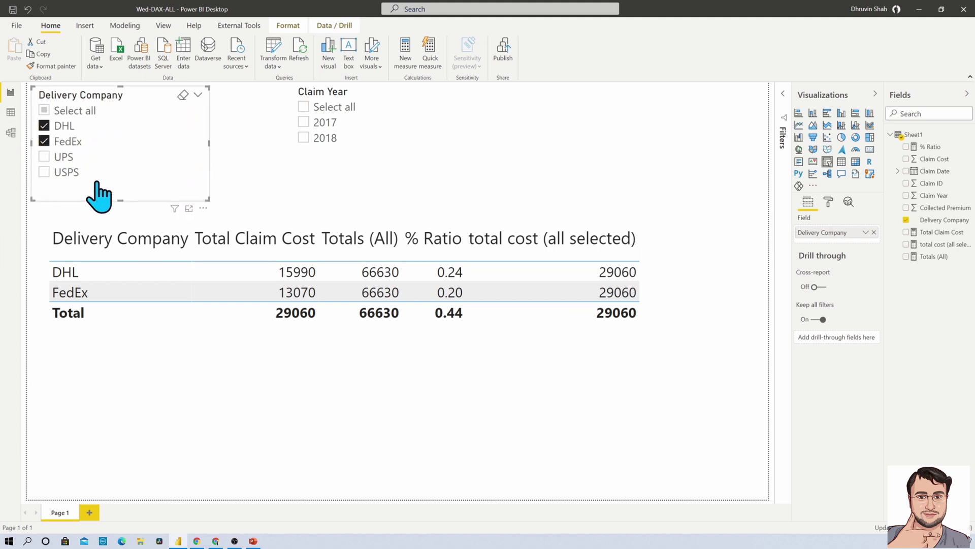
pyautogui.click(45, 156)
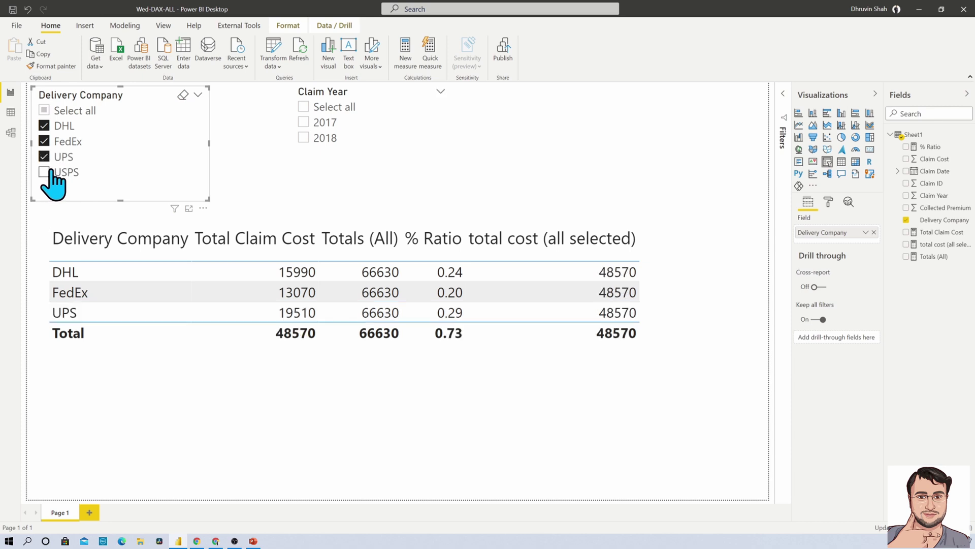
pyautogui.click(46, 172)
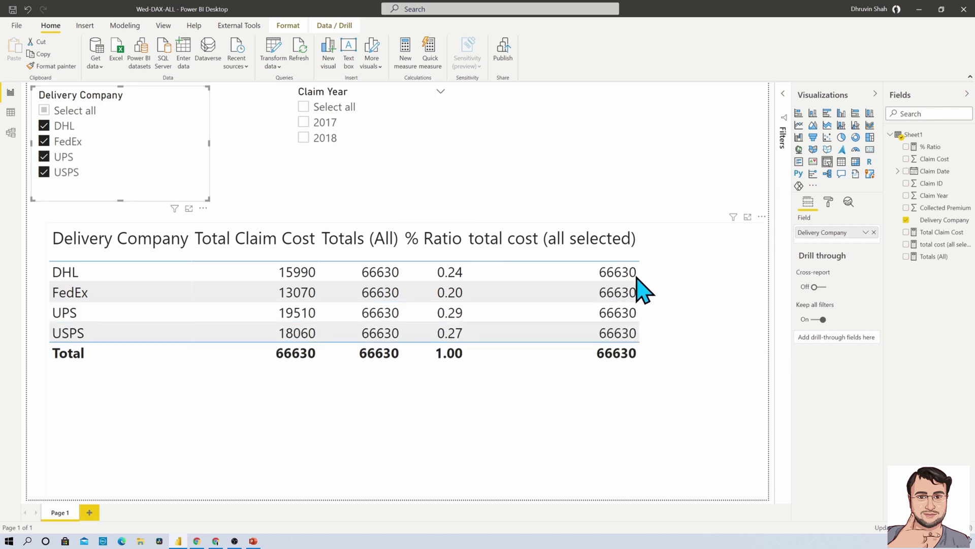
# Untick FedEx so the table lists DHL, UPS and USPS with totals of 53560
pyautogui.click(67, 143)
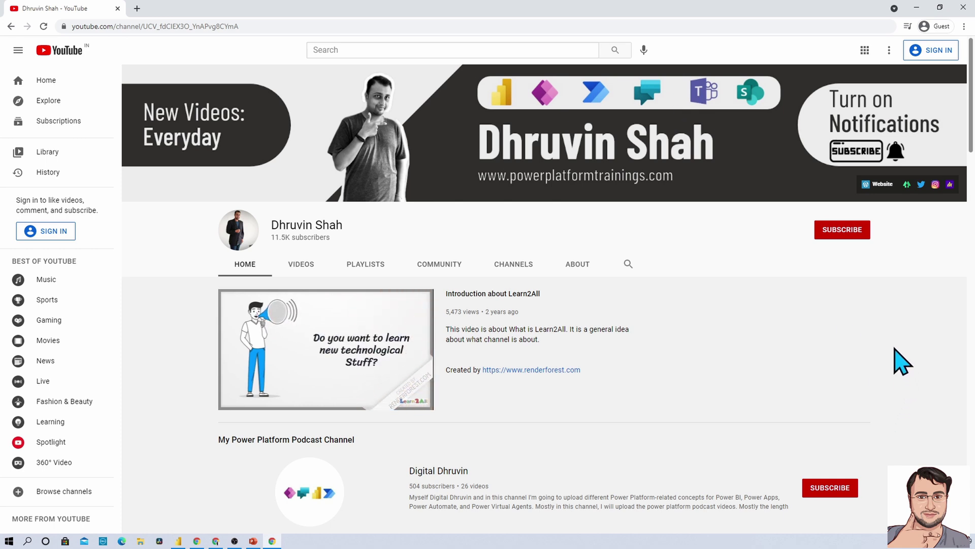
# Open the channel's training website Contact page and its Linktree page in new tabs
pyautogui.click(879, 184)
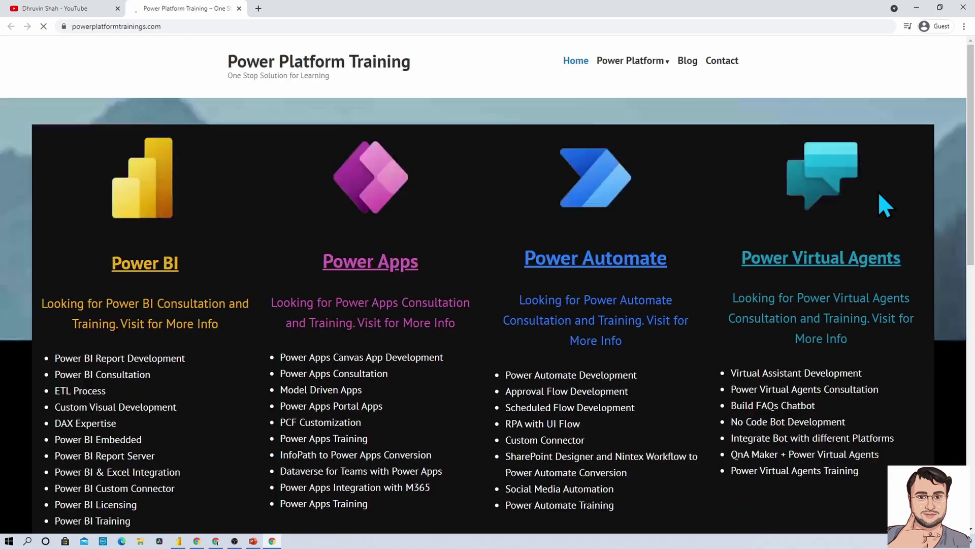
pyautogui.click(721, 63)
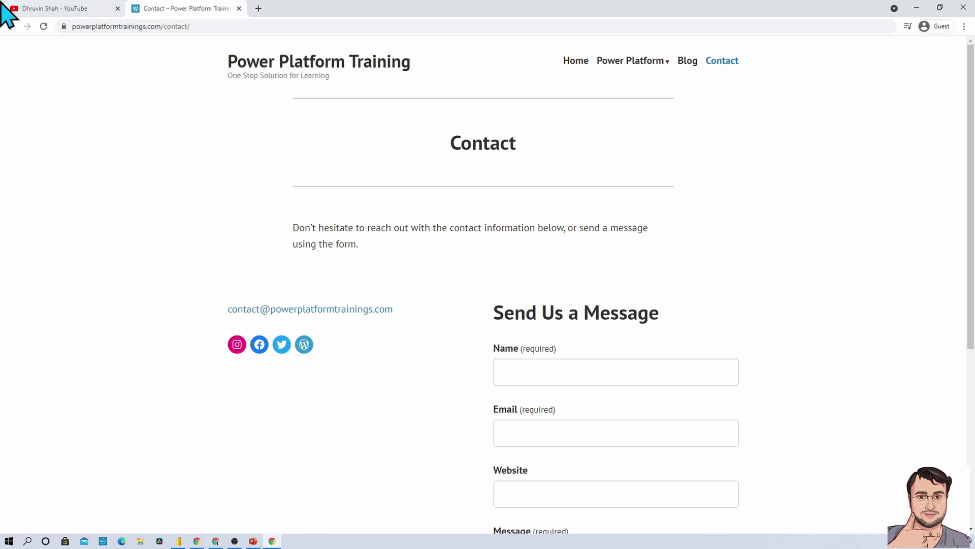
pyautogui.click(39, 8)
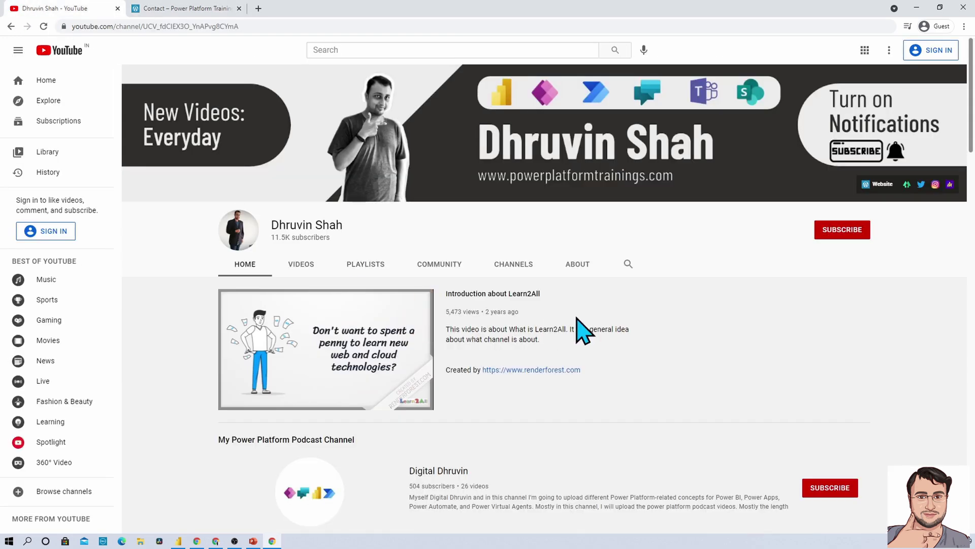
pyautogui.click(906, 189)
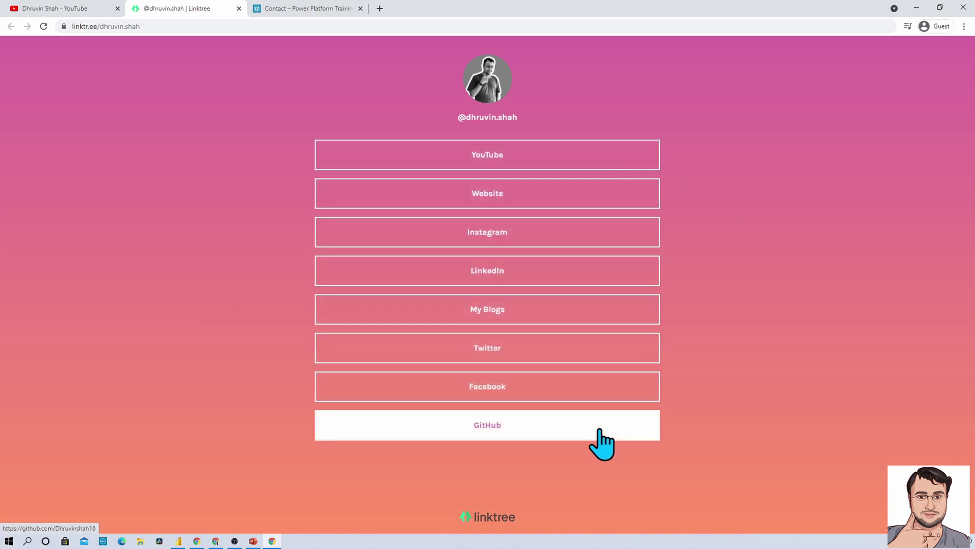
pyautogui.click(48, 8)
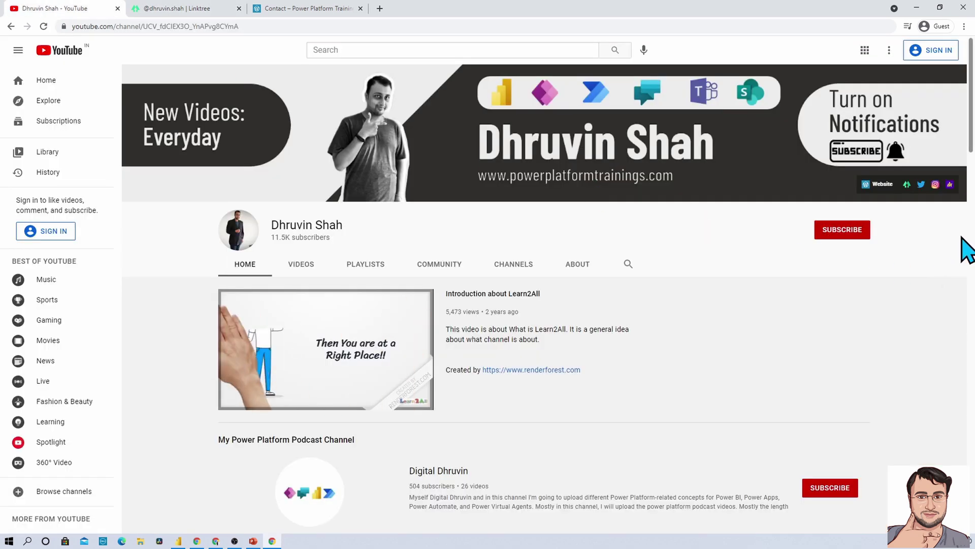
# Open the creator's Instagram profile in a new tab, view its Reels, and select the username
pyautogui.click(936, 185)
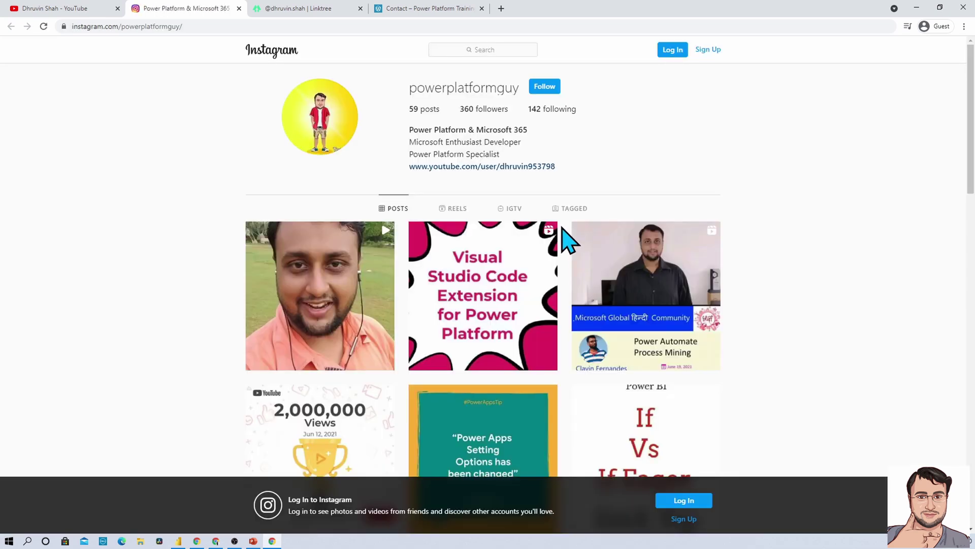
pyautogui.click(446, 209)
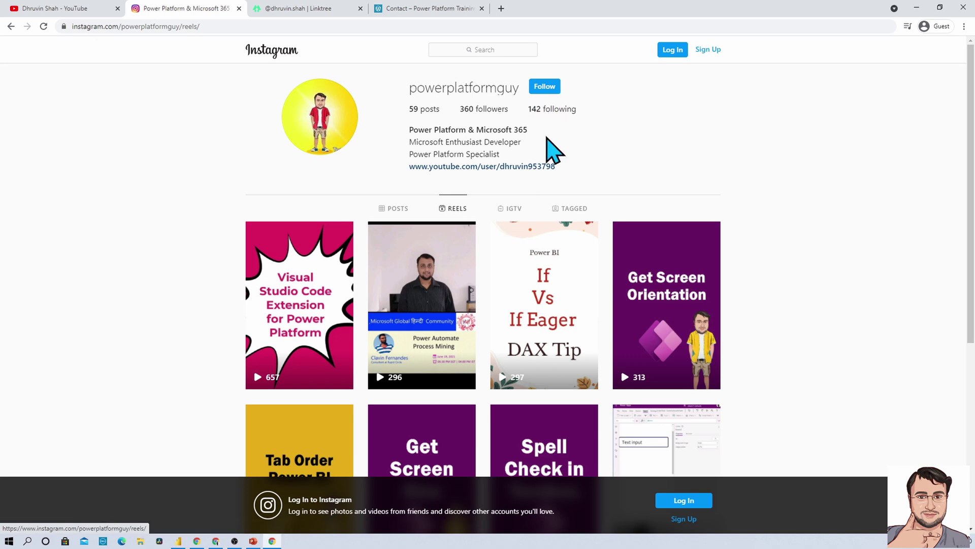
pyautogui.doubleClick(461, 89)
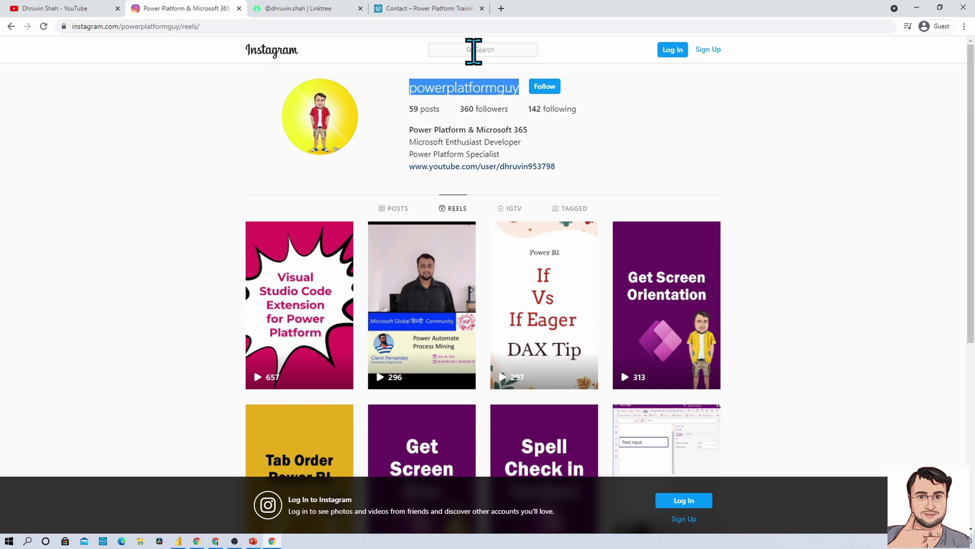
pyautogui.click(28, 9)
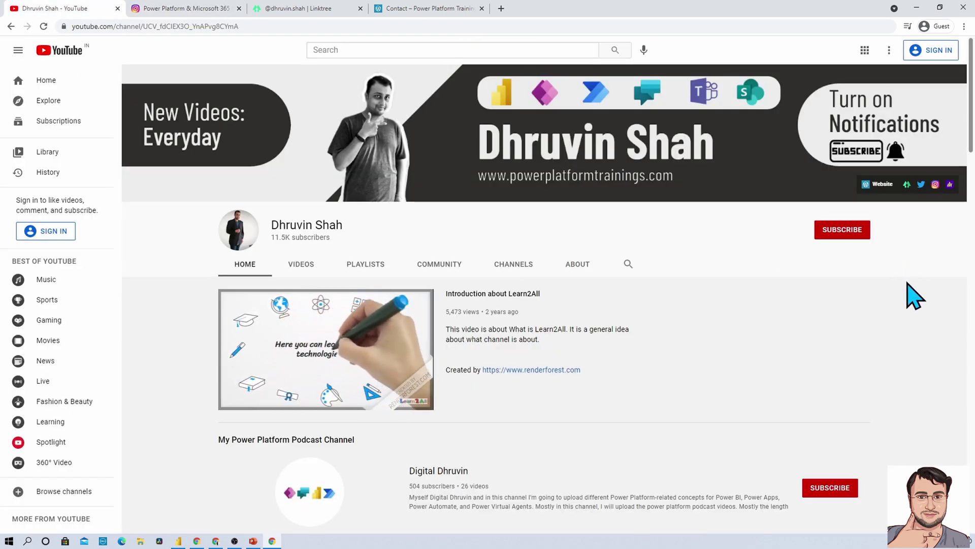
# Open The Power Platform Show podcast page on Anchor, then scroll YouTube to the podcast section
pyautogui.click(949, 184)
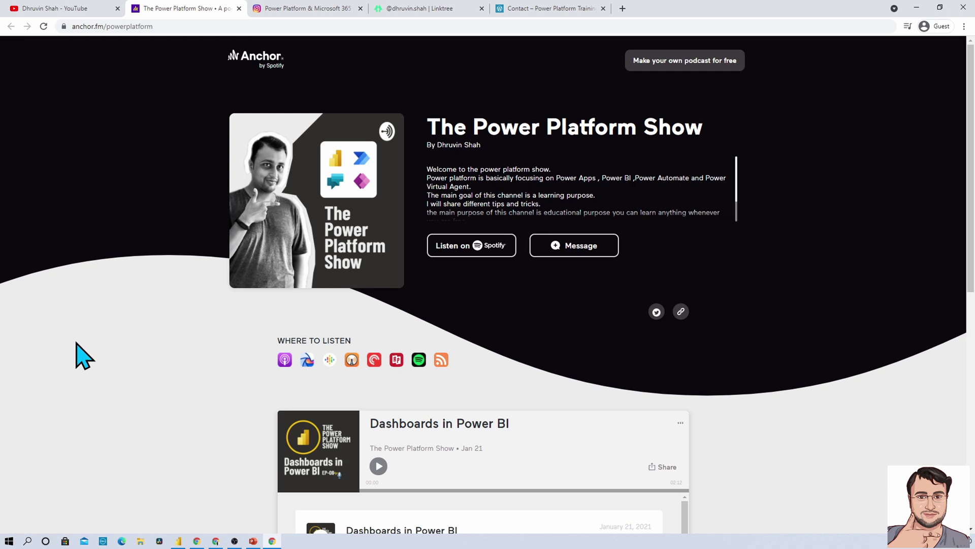
pyautogui.hotkey('ctrl', 'shift', 'Tab')
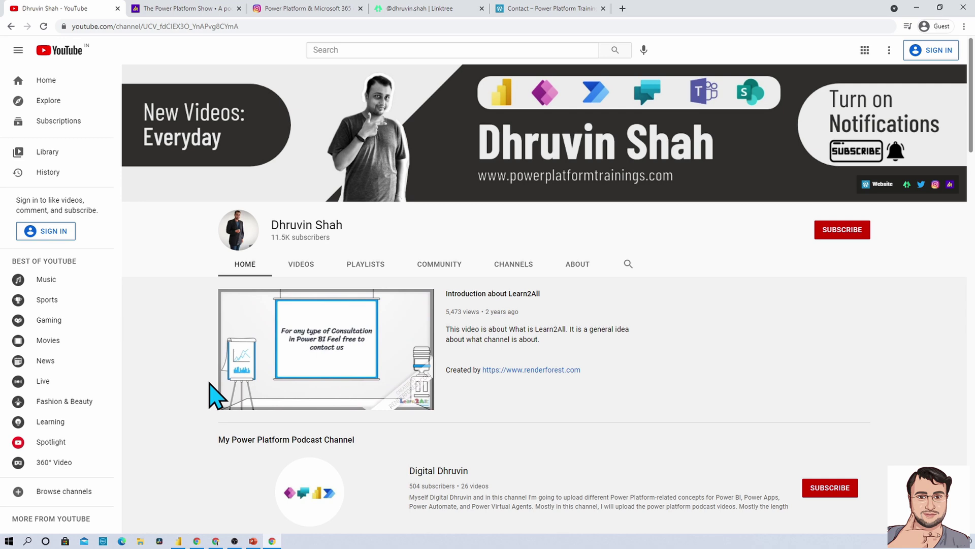
pyautogui.scroll(-1, 213, 396)
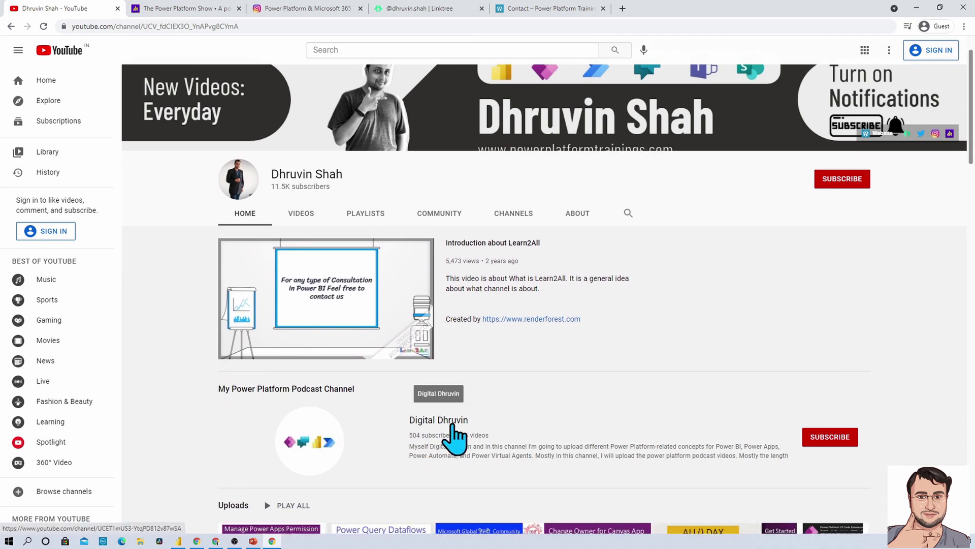